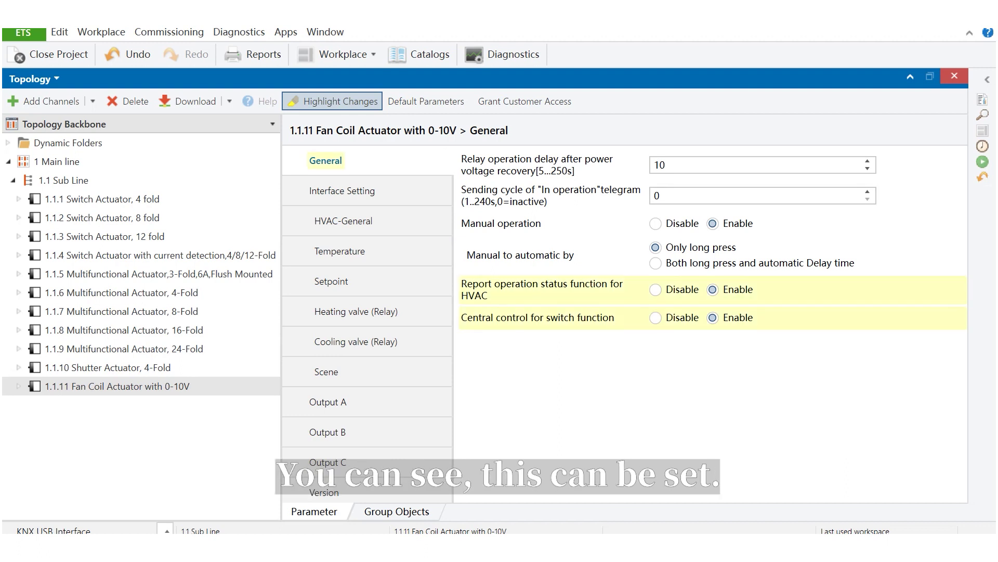
Examine the available options for the fan drive interface and the HVAC control mode in the fan coil actuator's interface settings.
click(344, 191)
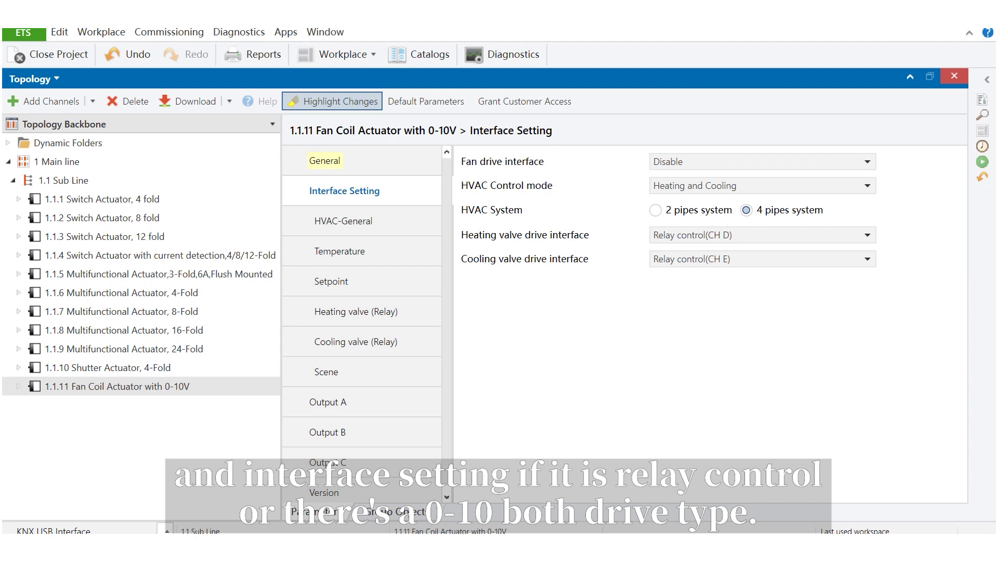
click(749, 162)
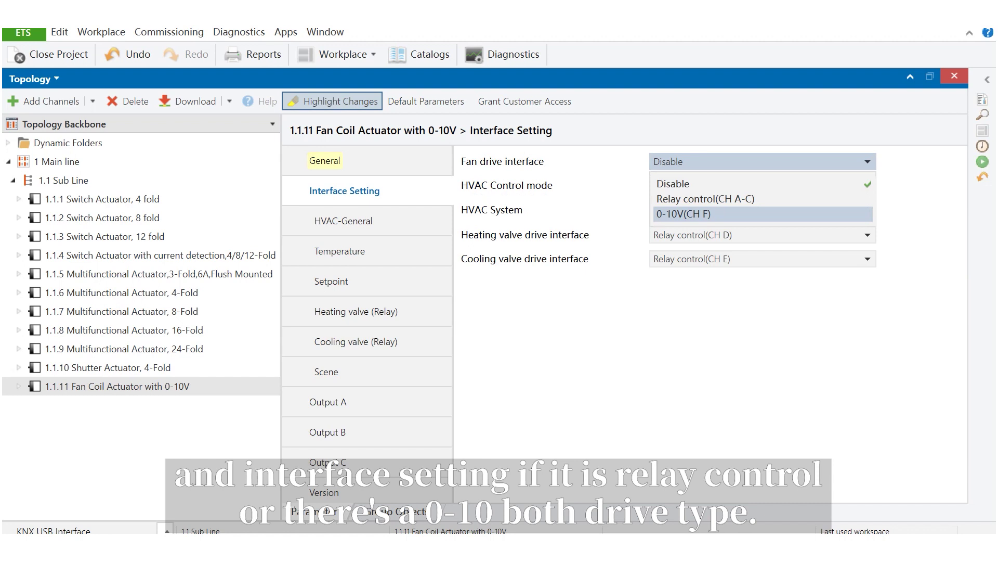
key(Escape)
click(763, 185)
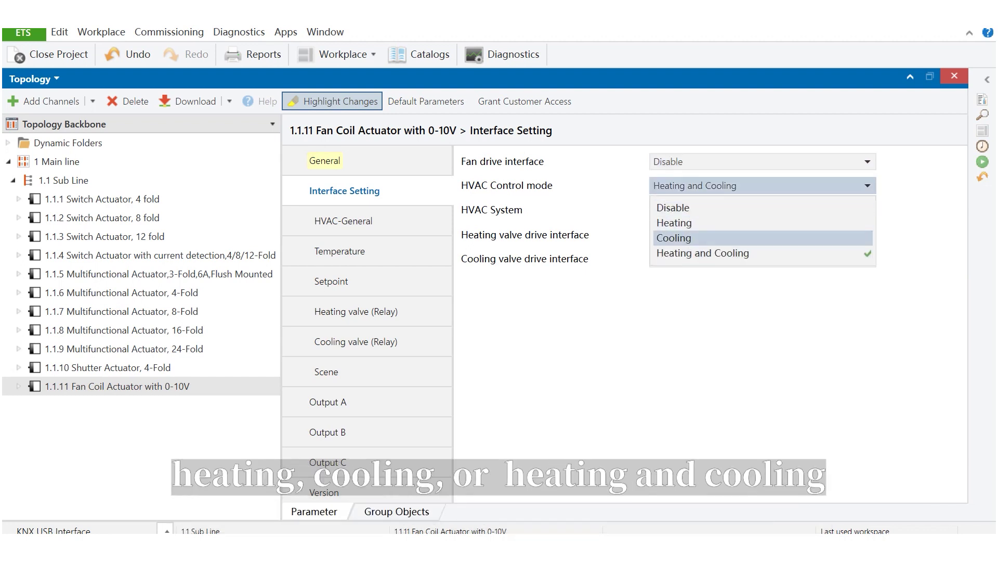
key(Escape)
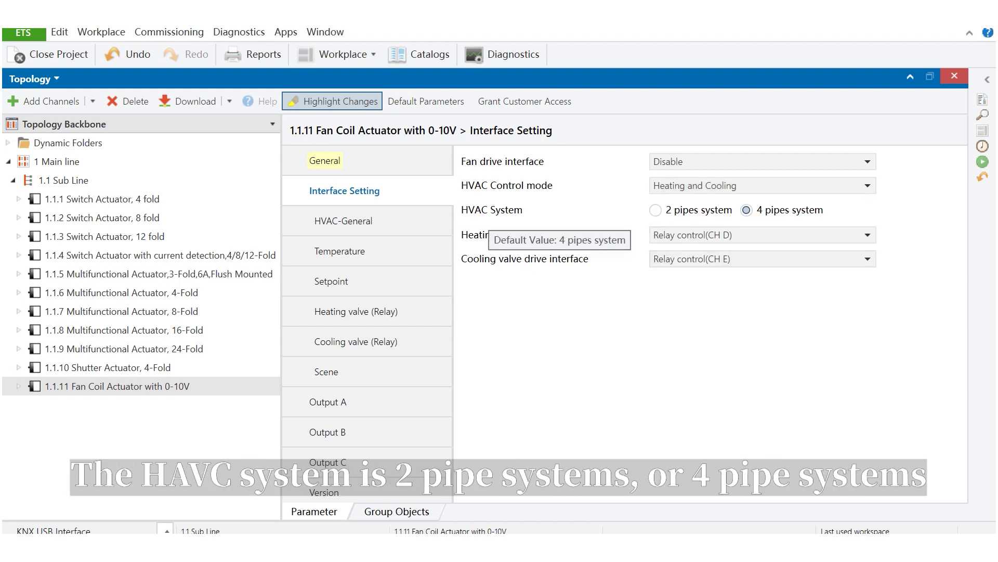
Try the 2 pipes system, return to 4 pipes, and examine the heating and cooling valve drive interface options.
click(656, 210)
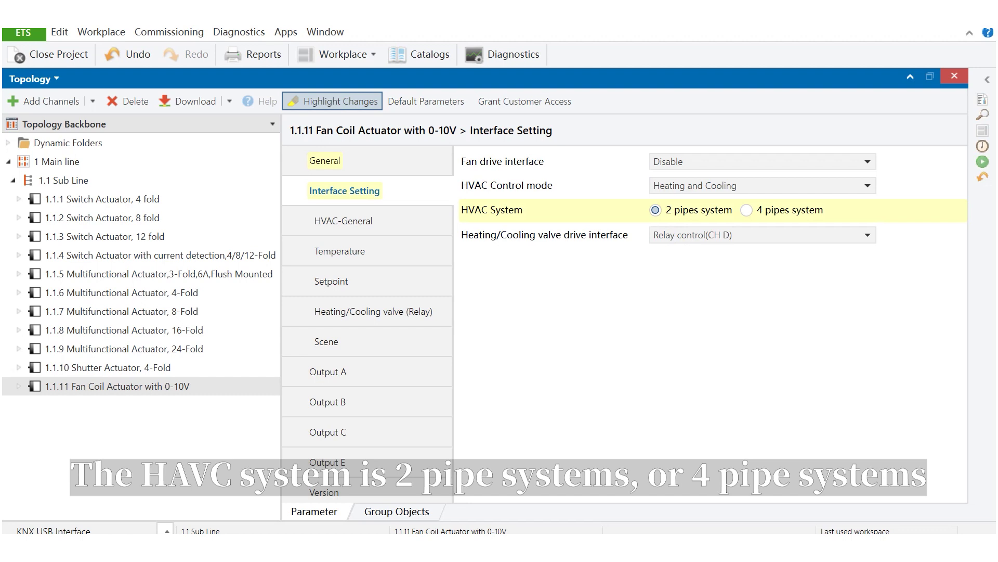
click(747, 210)
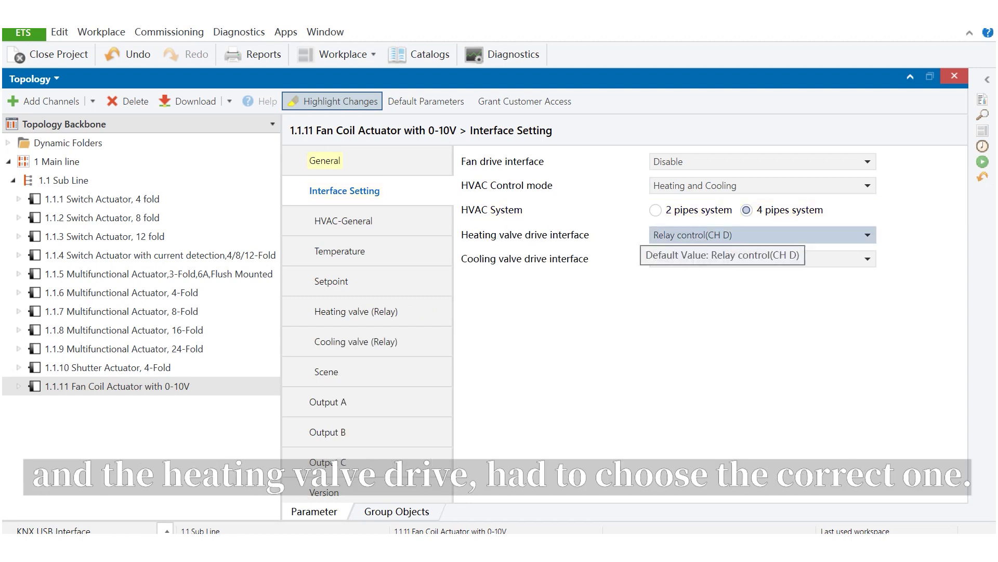
click(749, 235)
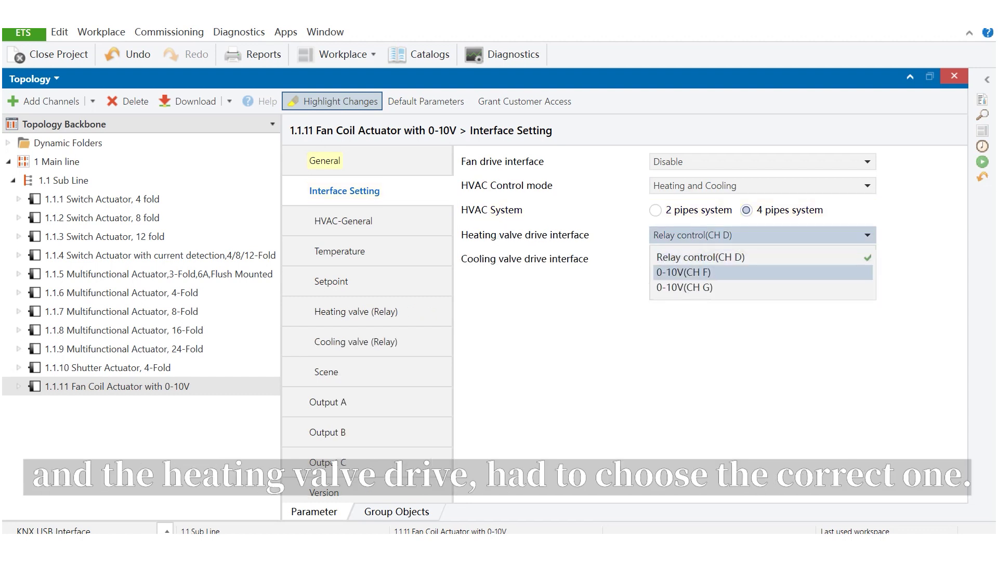
key(Escape)
click(748, 259)
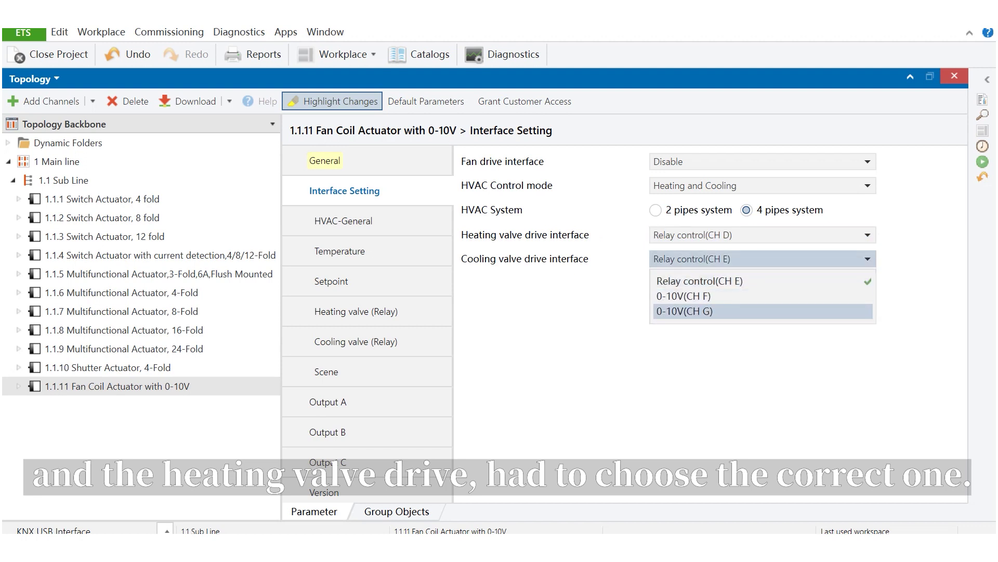
key(Escape)
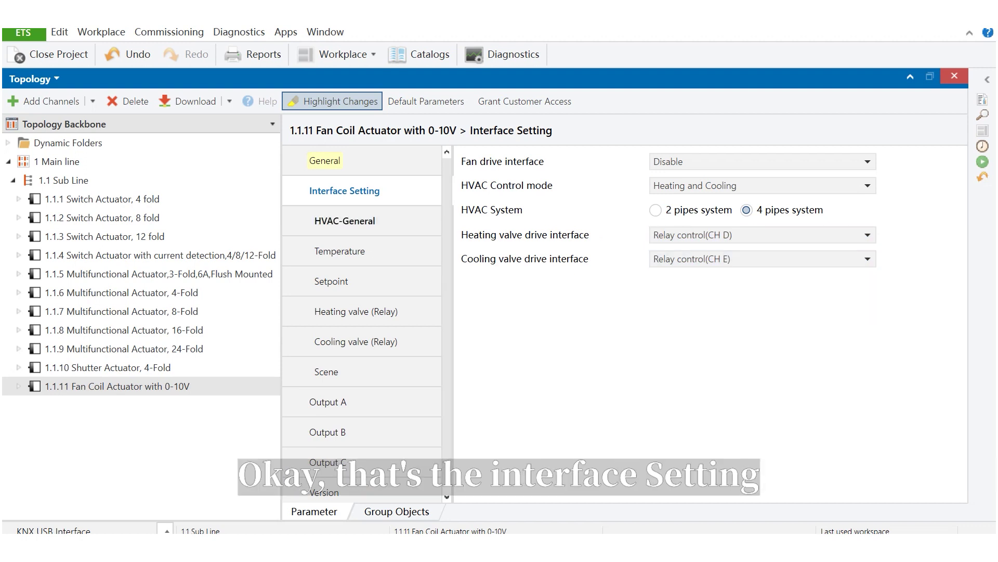
Review the general HVAC parameters and set the temperature measurement source to Local and External sensor combination.
click(345, 221)
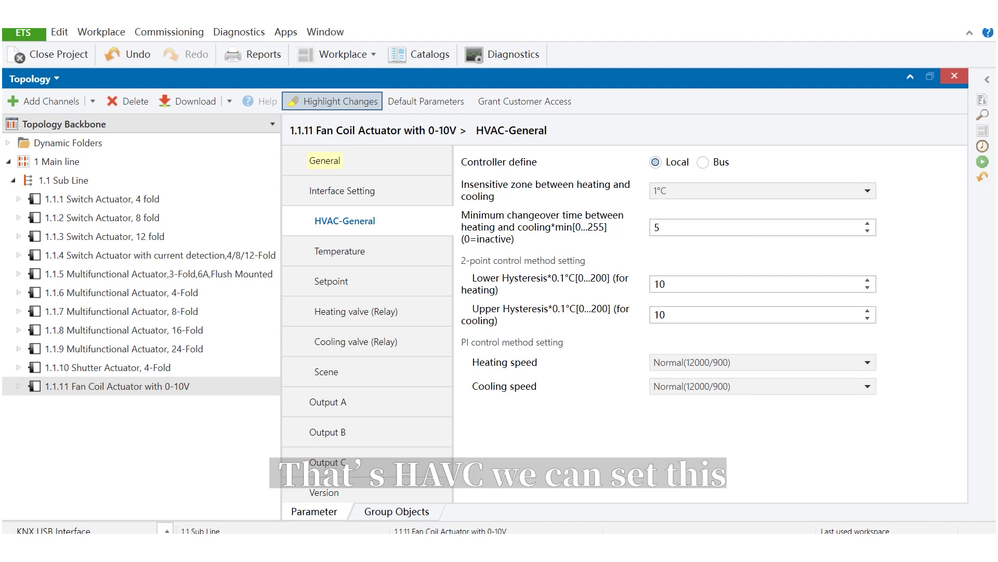
click(341, 251)
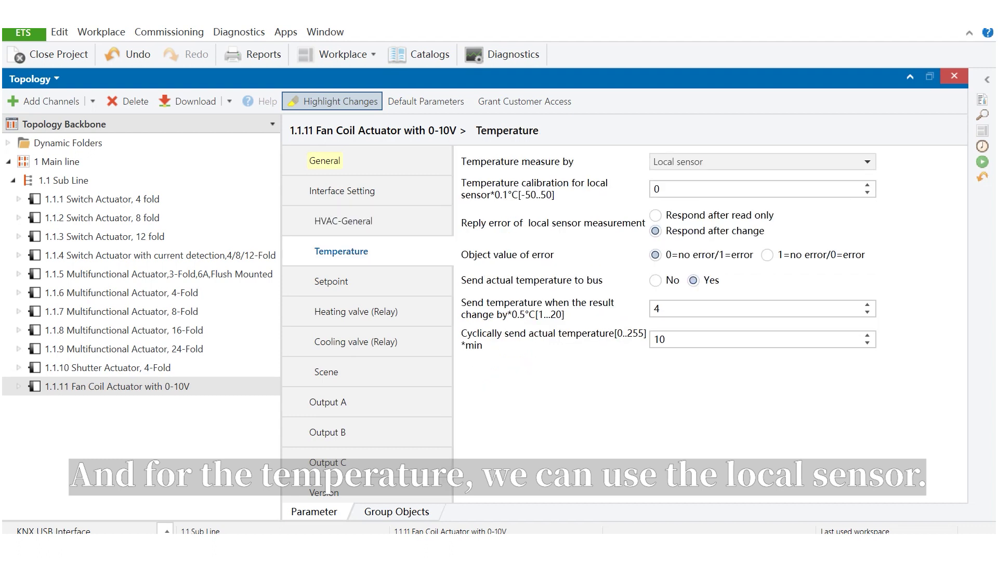
click(697, 162)
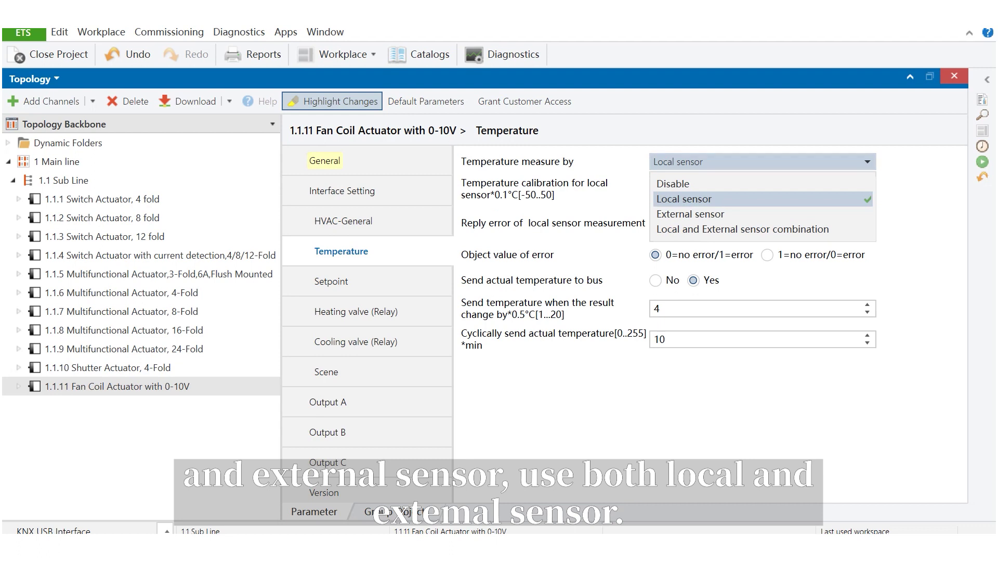
click(742, 229)
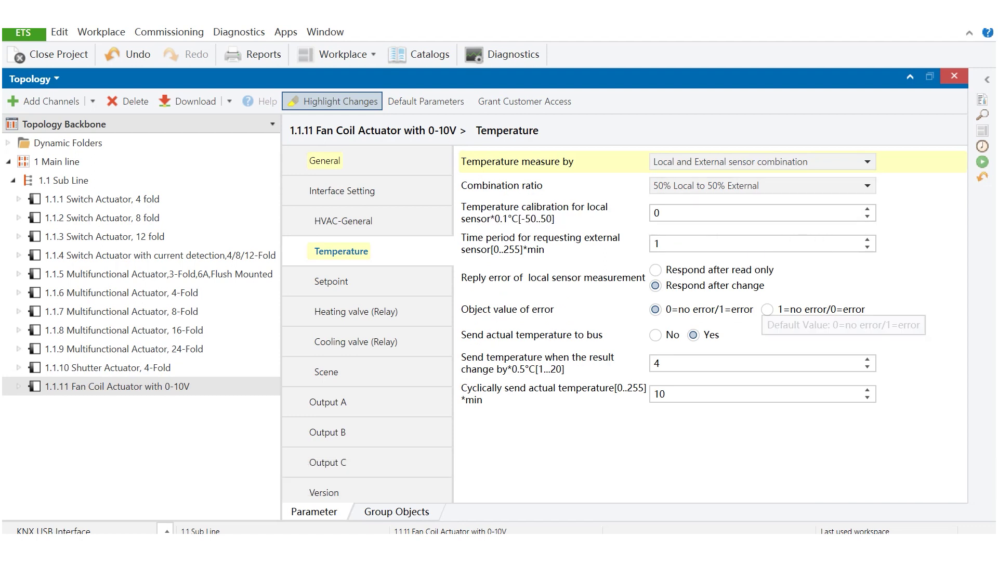
Examine the setpoint parameters and the controller status modes available for bus recovery.
click(333, 281)
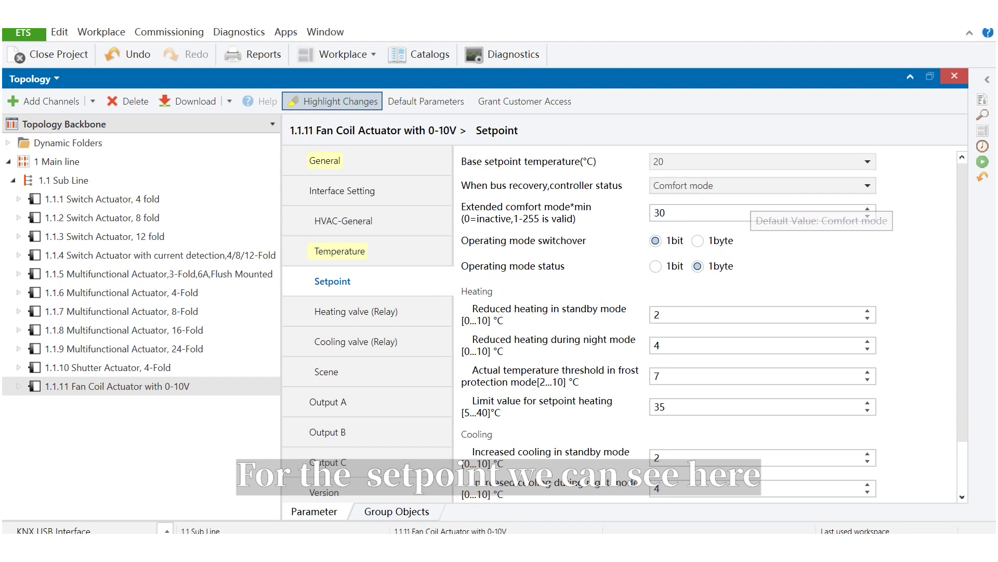
click(759, 185)
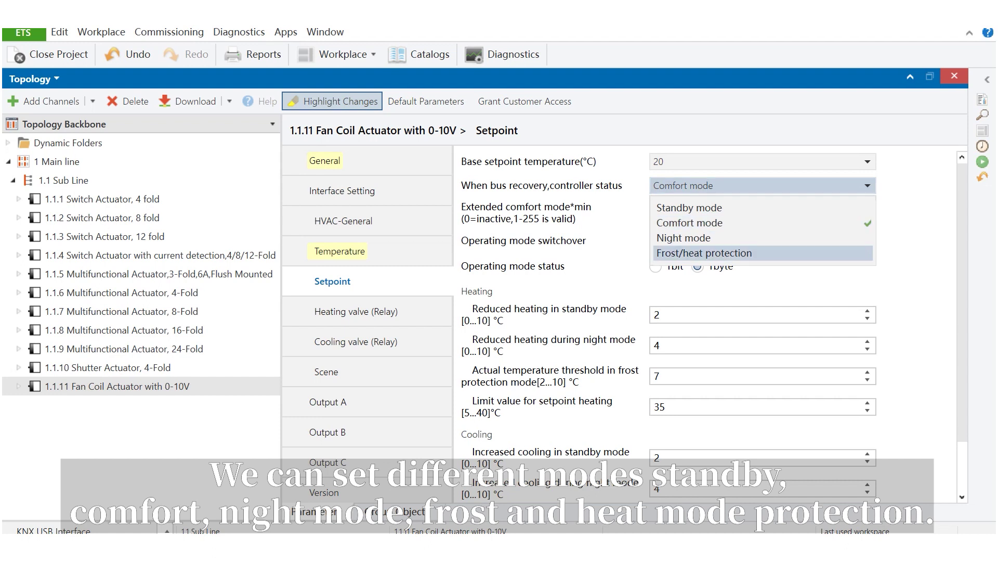
click(359, 312)
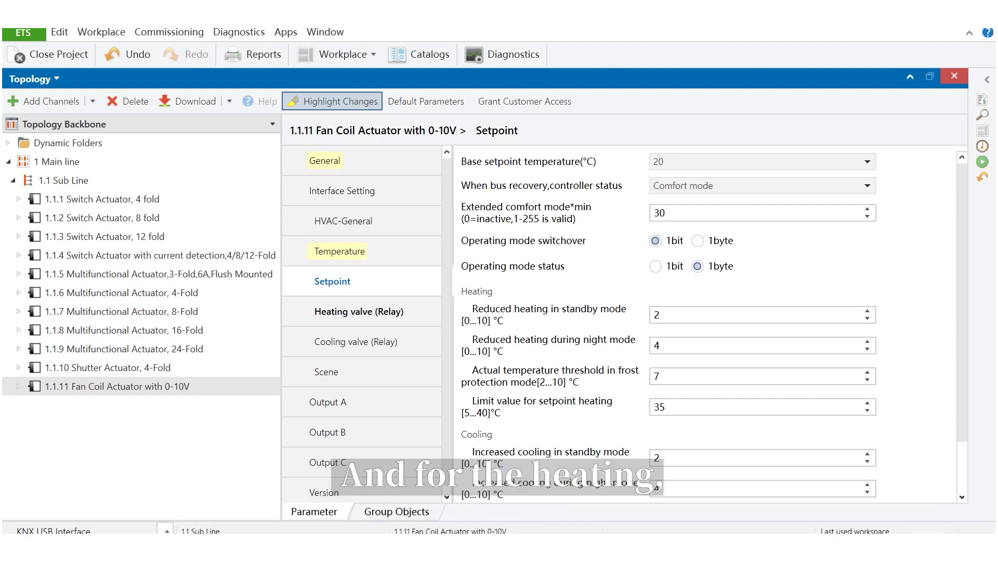
For the heating valve relay, enable the valve purge function and set the valve control mode to Continuous, PWM.
click(359, 311)
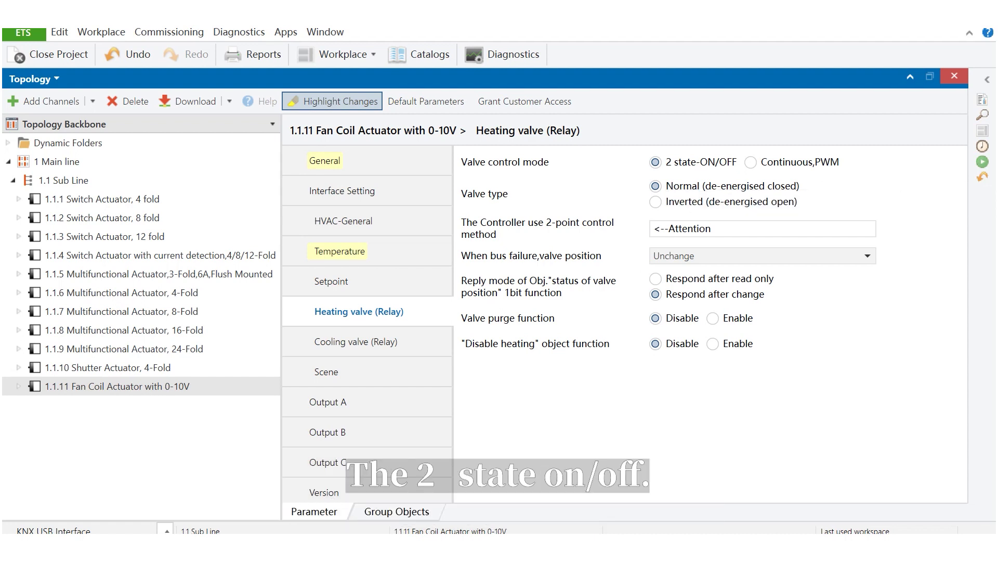
click(712, 318)
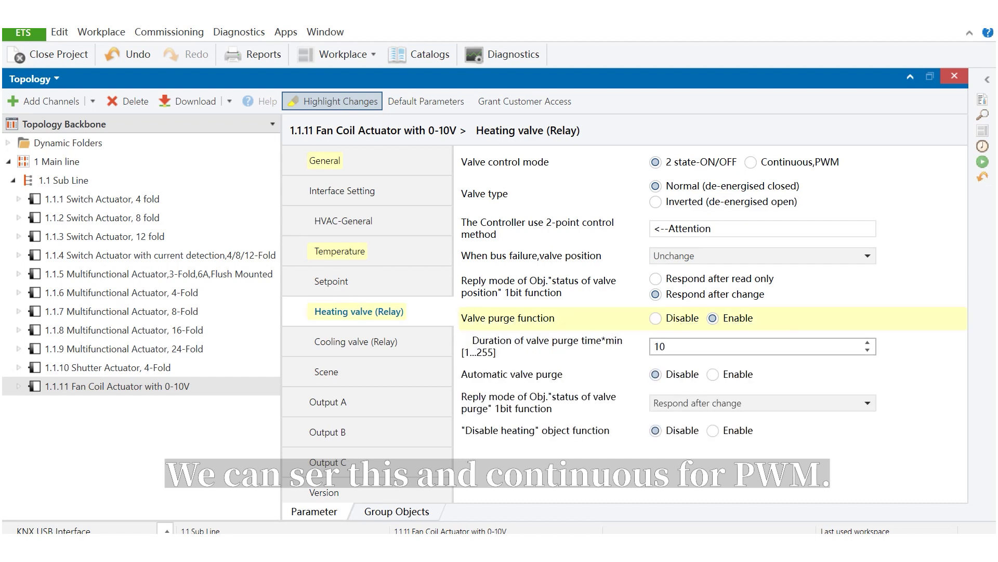
click(750, 162)
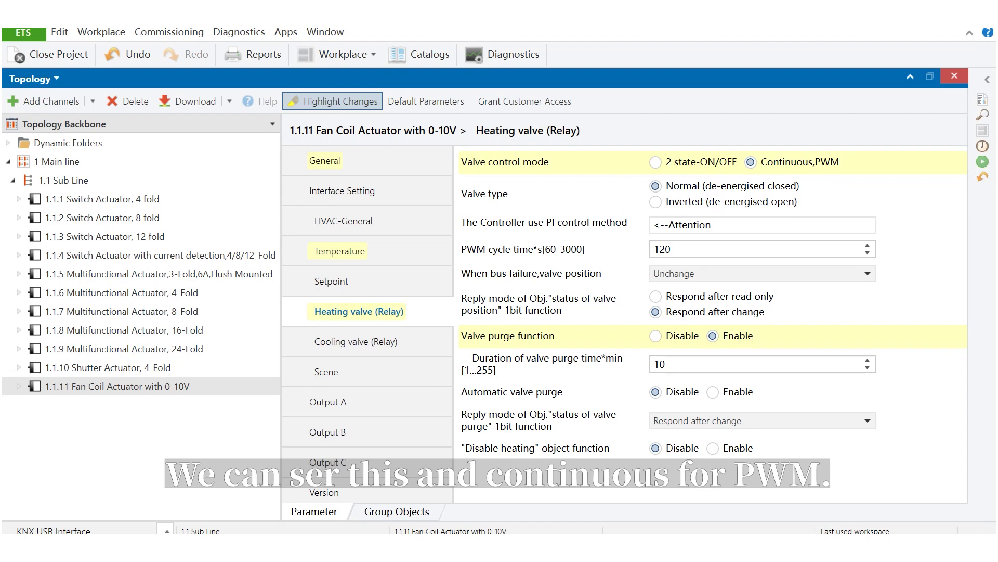
Examine the cooling valve relay parameters and all the scene assignments of the fan coil actuator.
click(358, 342)
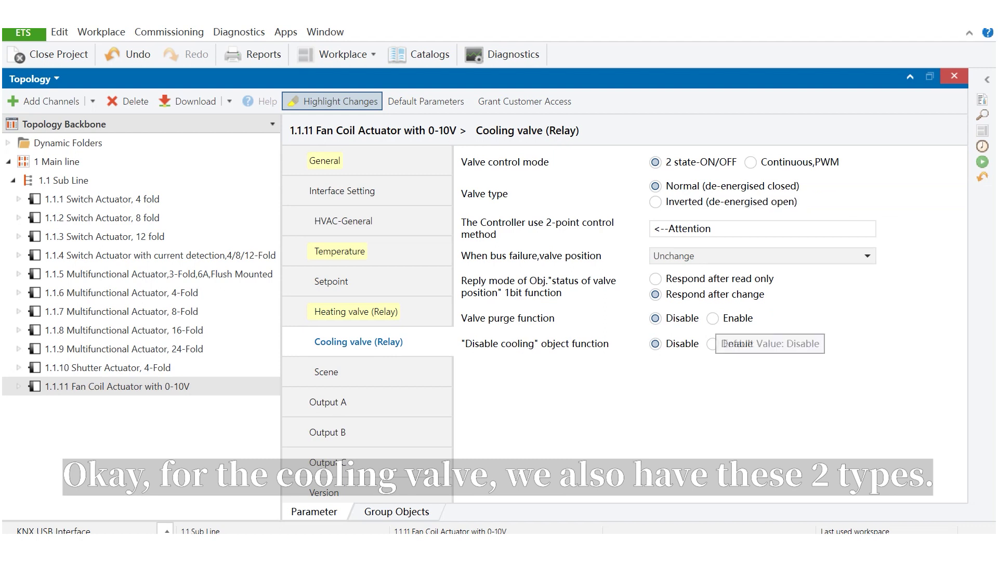
click(326, 371)
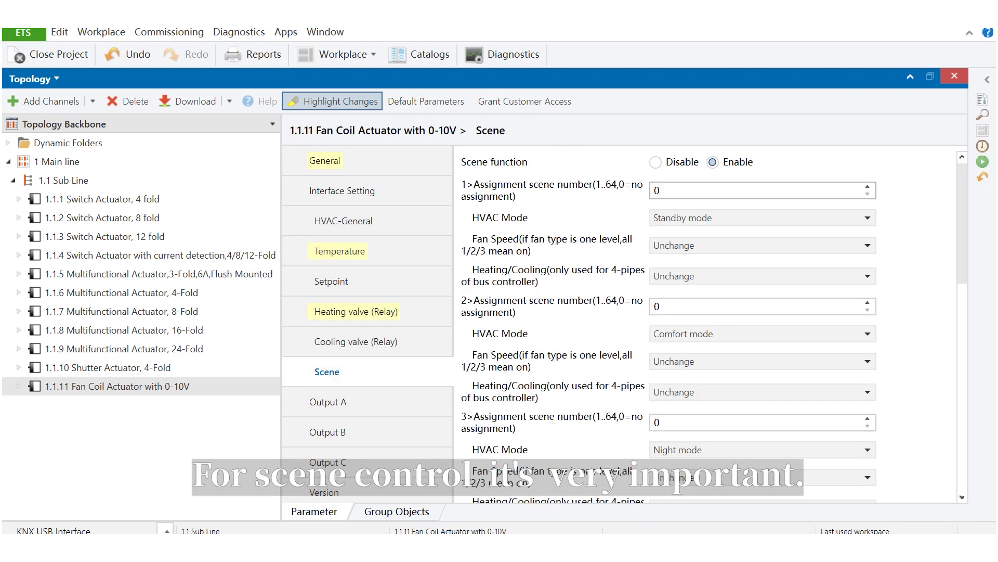
scroll(660, 323, down, 10)
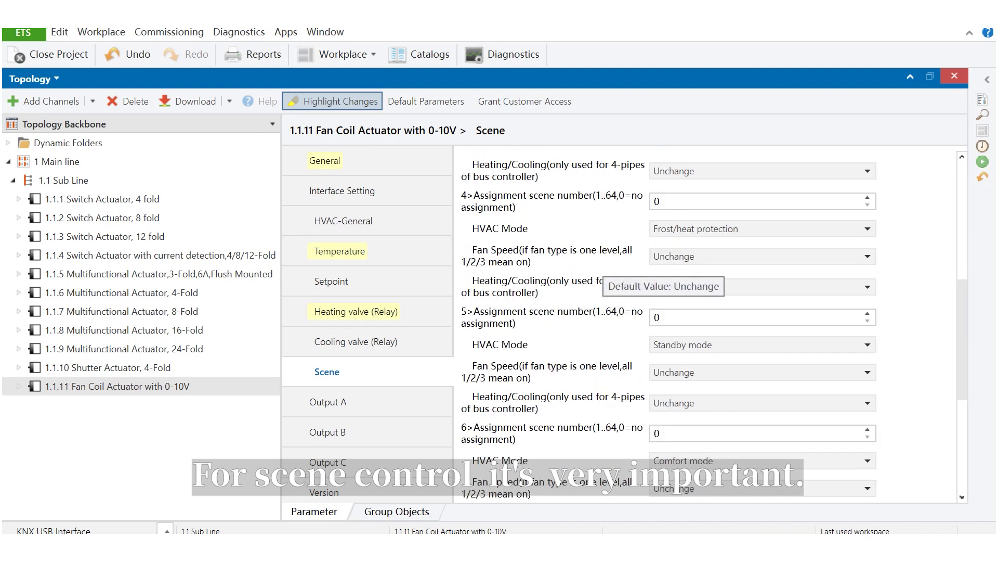
scroll(660, 323, down, 3)
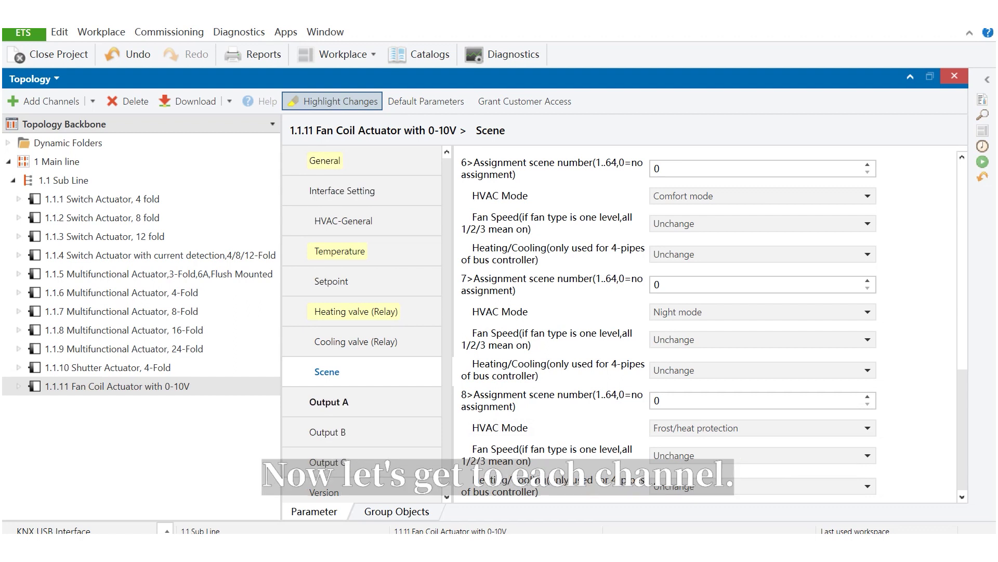
Enable the switch function and the special function of the channel for Output A.
click(329, 401)
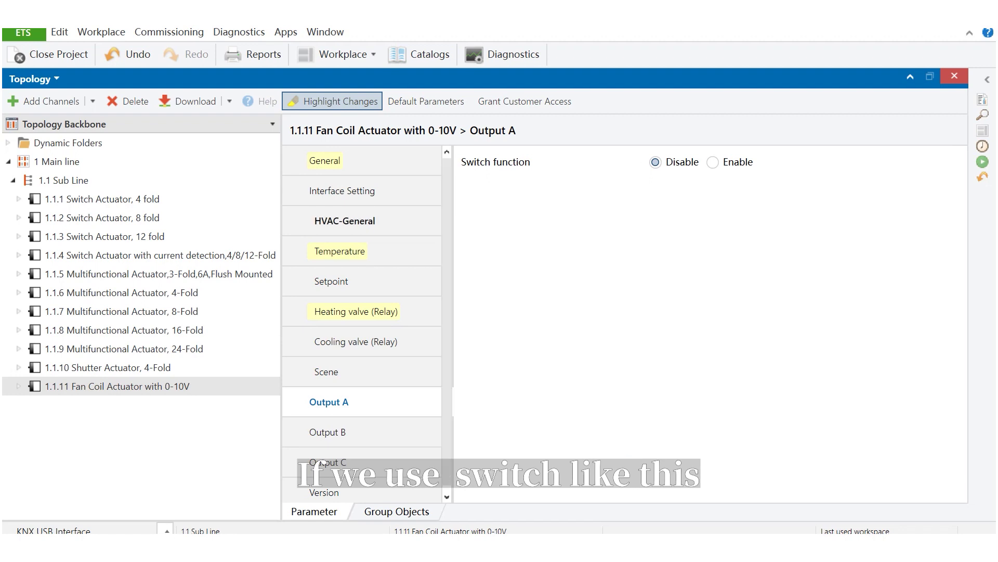
click(713, 161)
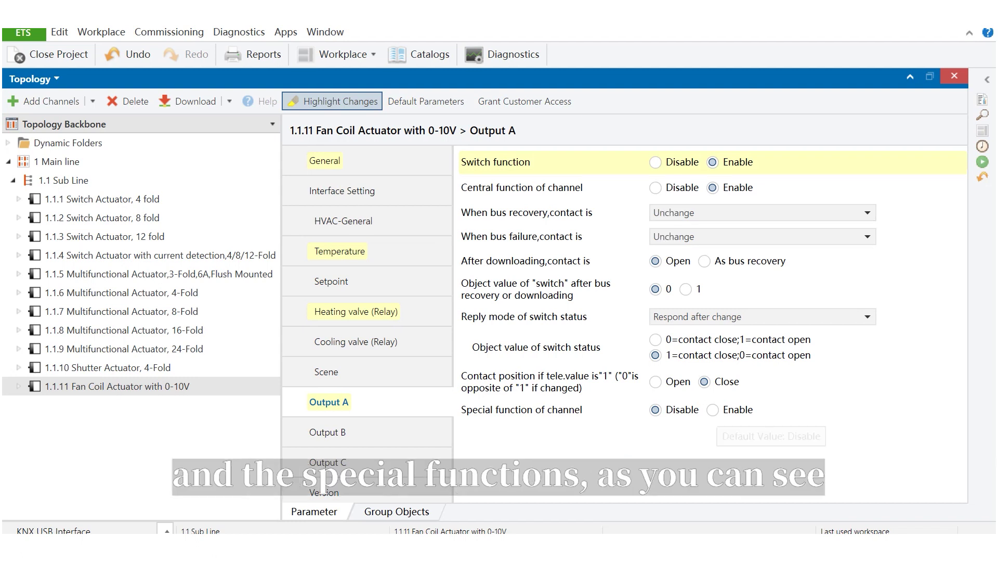
click(713, 409)
Enable the "Operation hours counter" function among Output A's special functions.
click(339, 431)
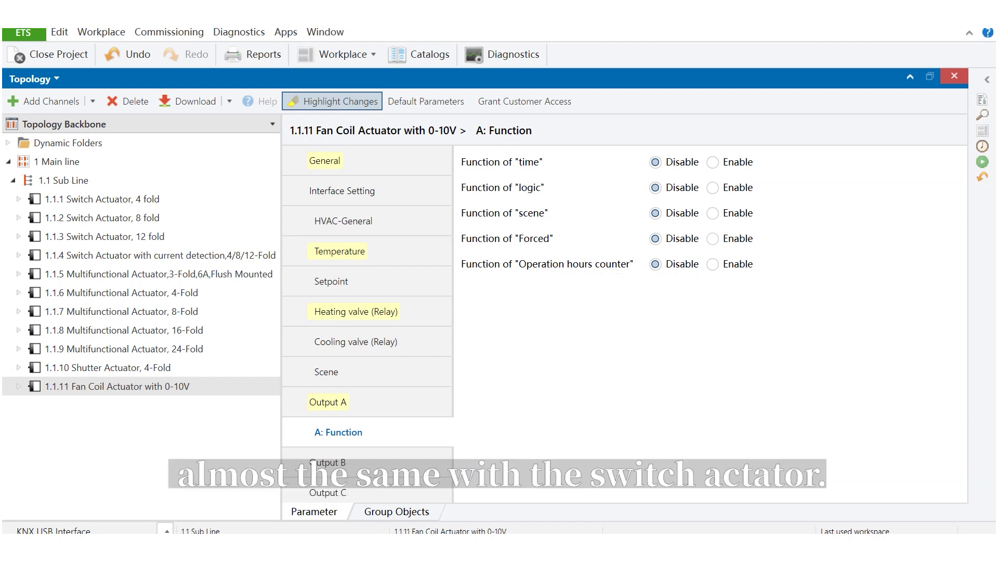
click(713, 264)
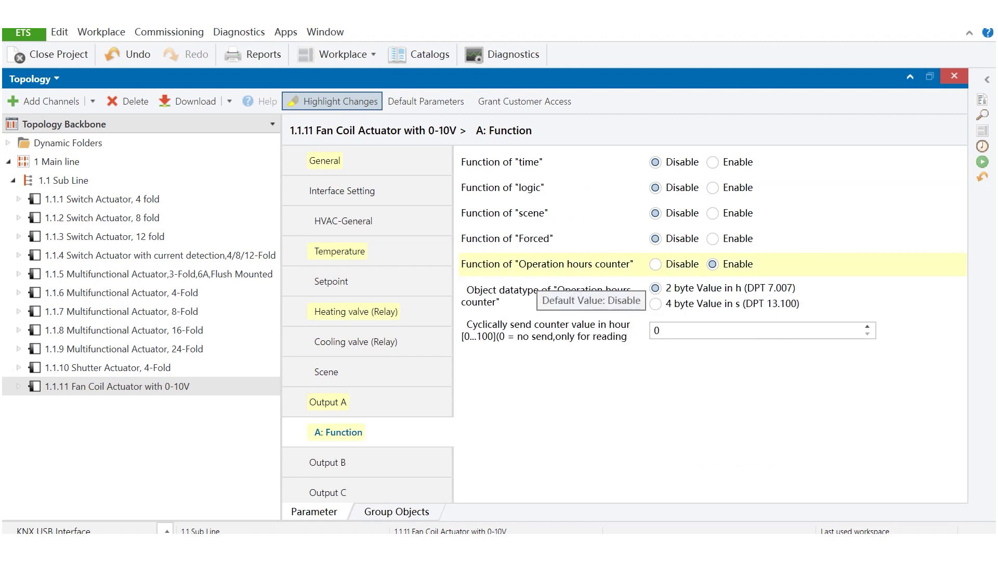
scroll(364, 322, down, 1)
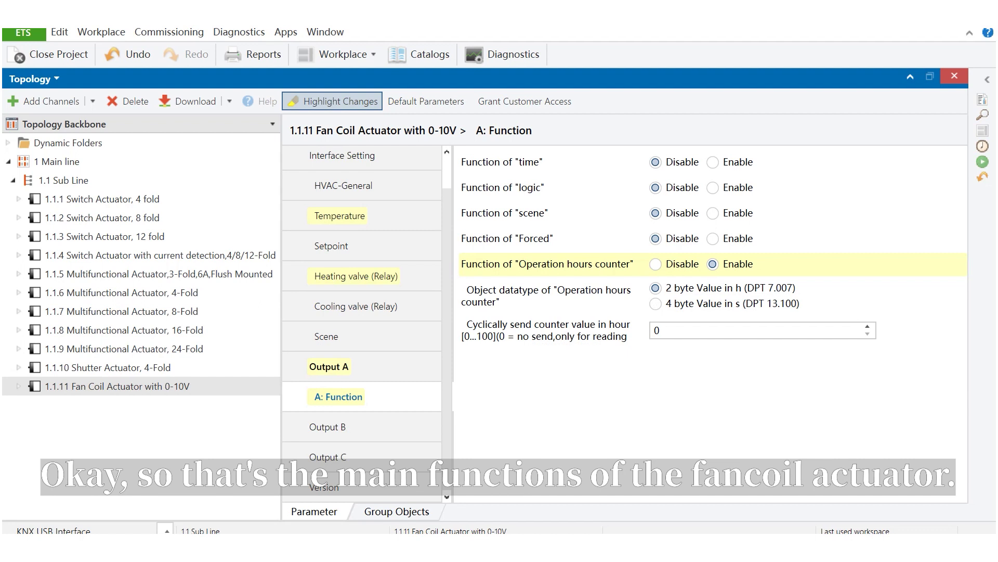
Review the Output A parameters and the actuator's general settings once more.
click(329, 366)
scroll(353, 348, up, 1)
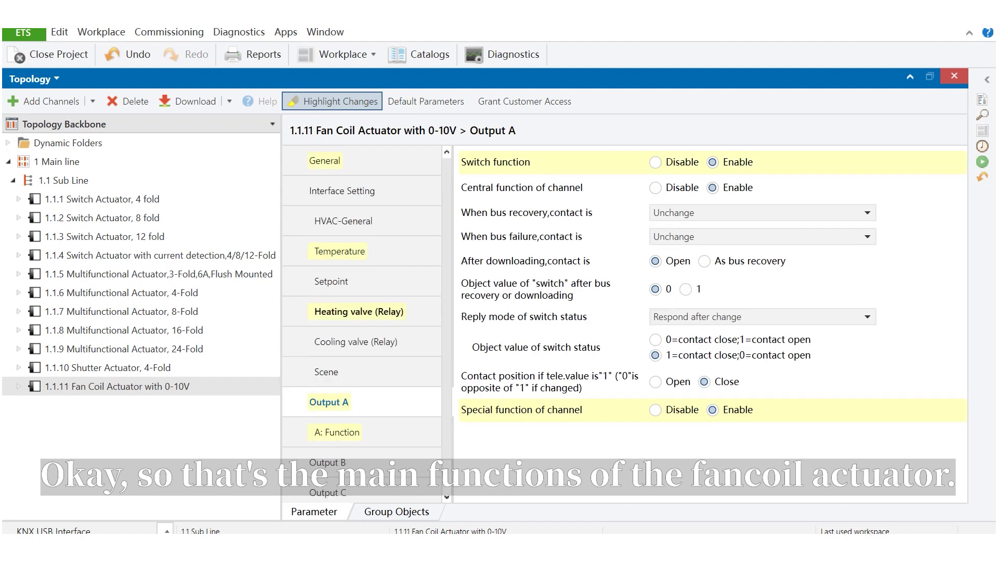
click(326, 161)
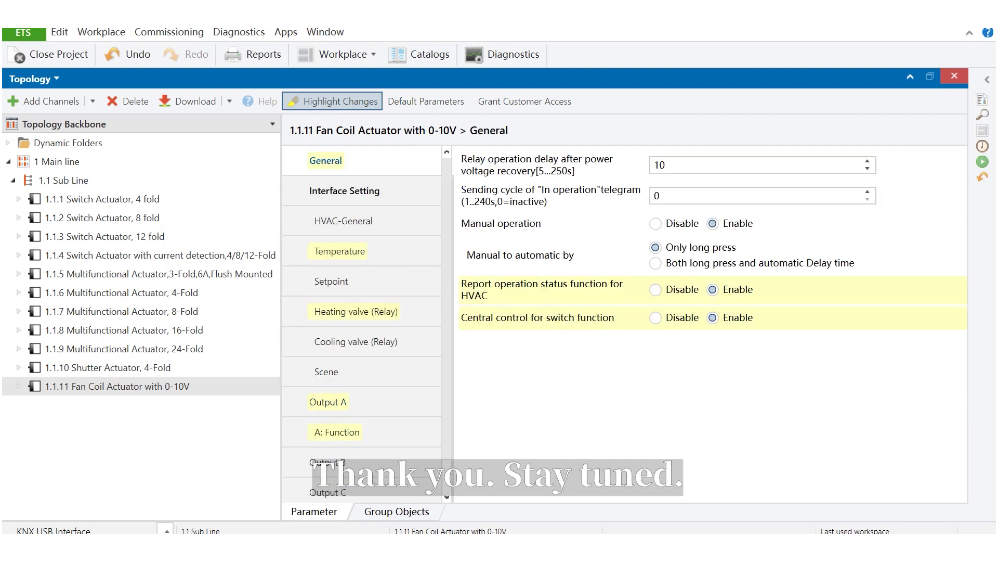